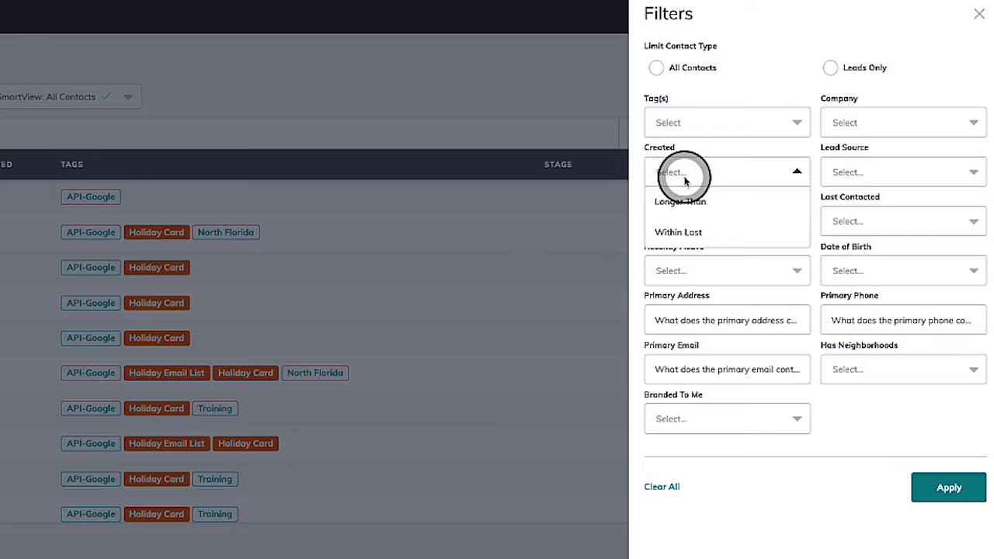
Set the contacts' Created filter to within the last 30 days.
left_click(670, 237)
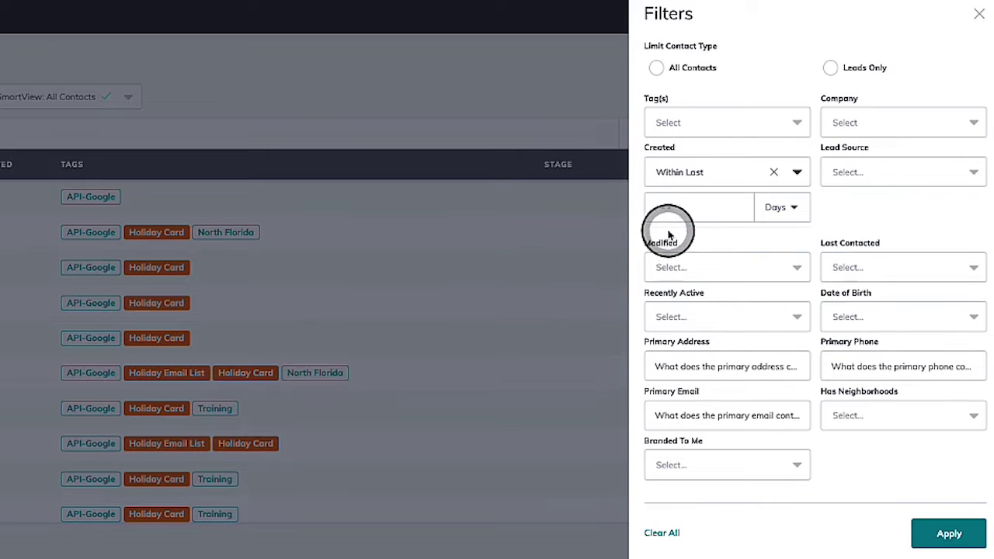
left_click(697, 178)
left_click(682, 234)
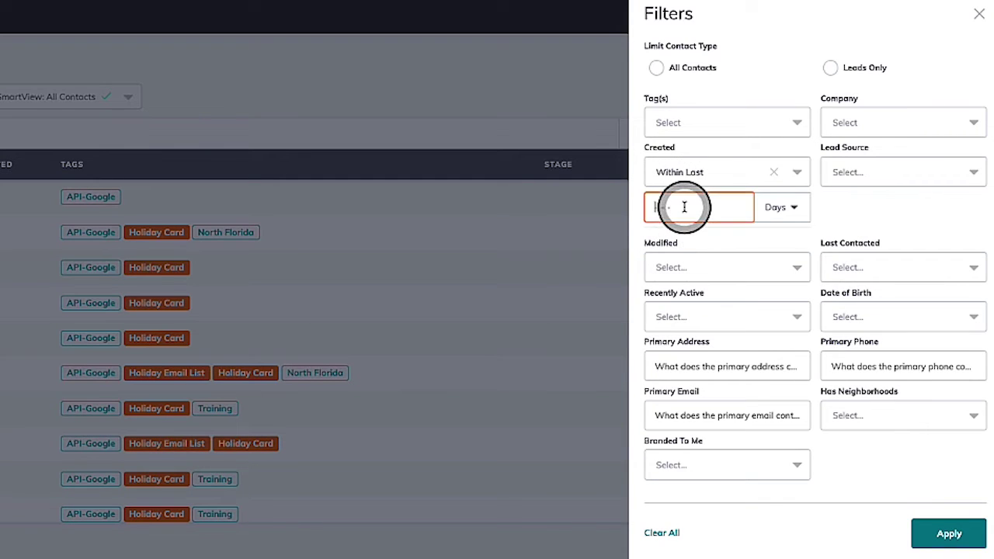
left_click(802, 204)
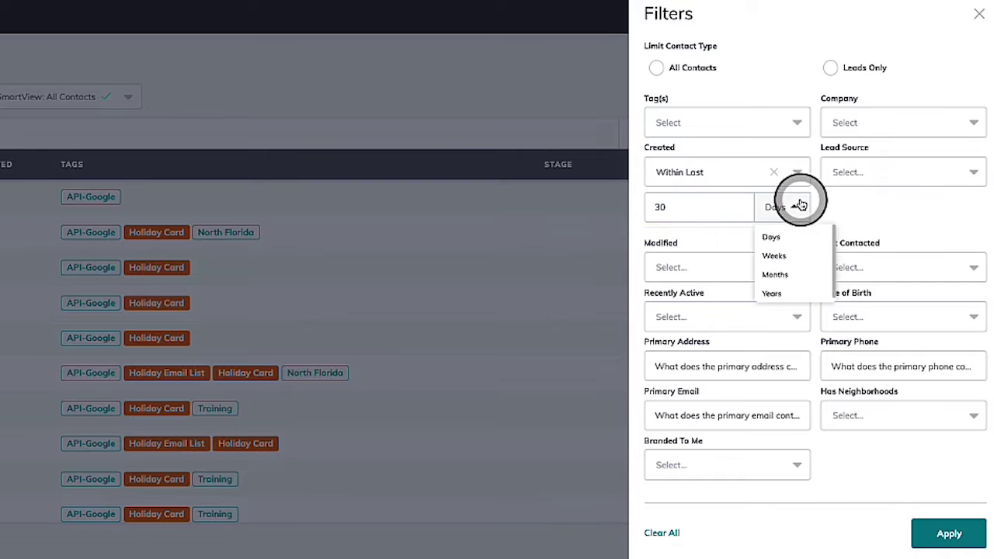
left_click(802, 204)
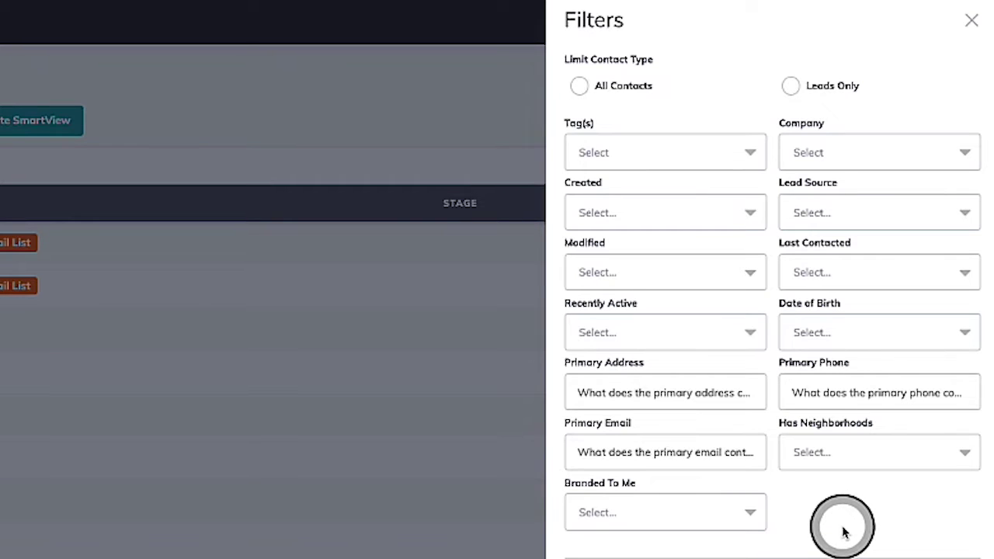
Filter the contacts by the lead source Keller Williams and apply the filter.
left_click(853, 222)
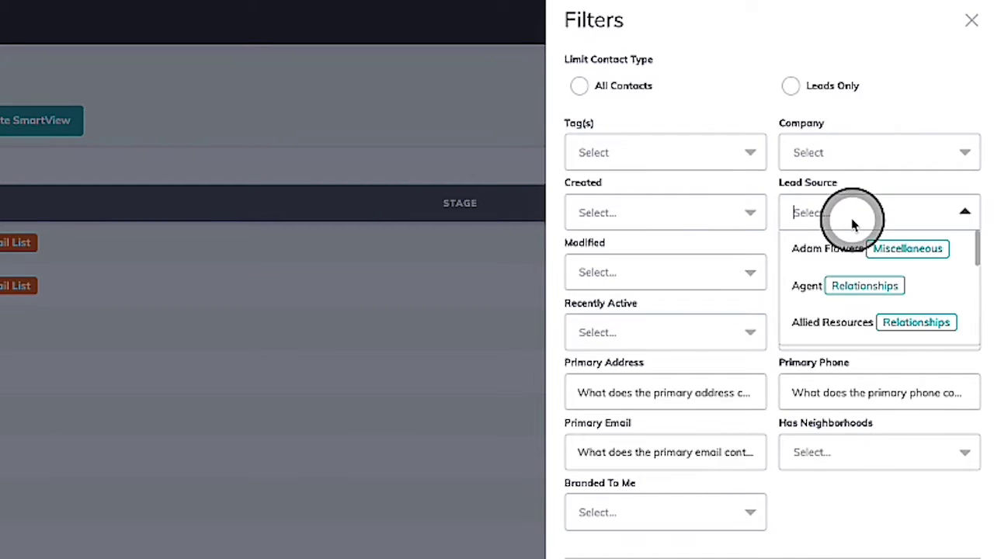
type("Keller Will")
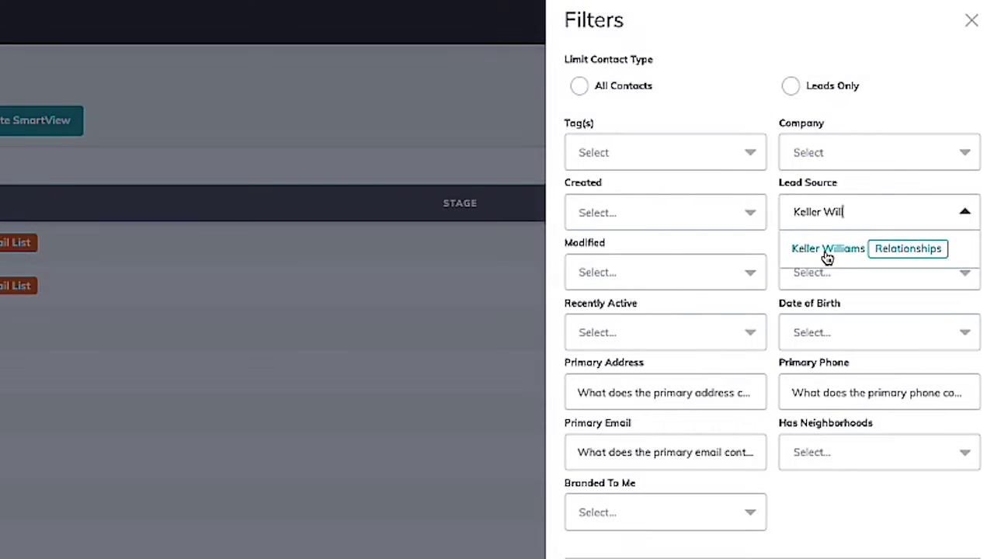
left_click(828, 250)
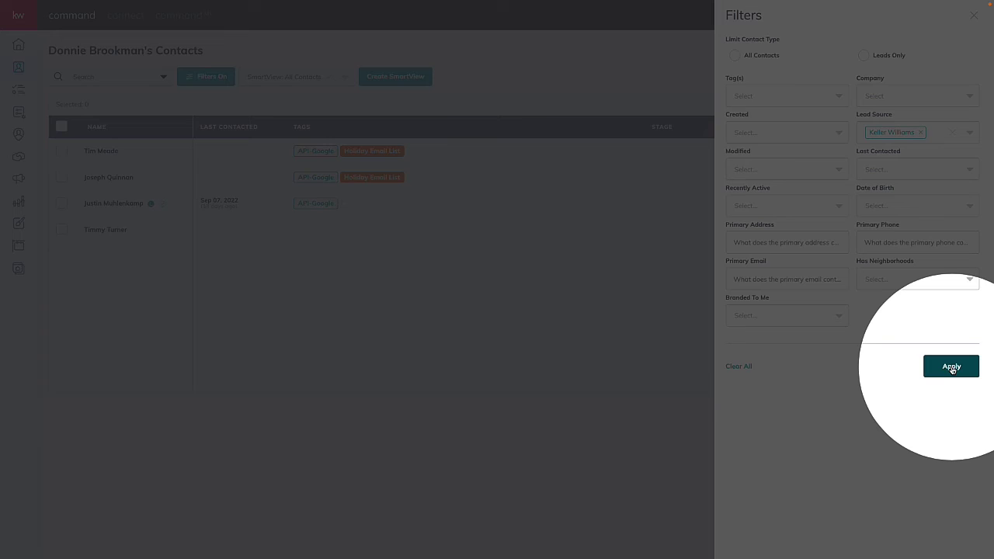
left_click(952, 367)
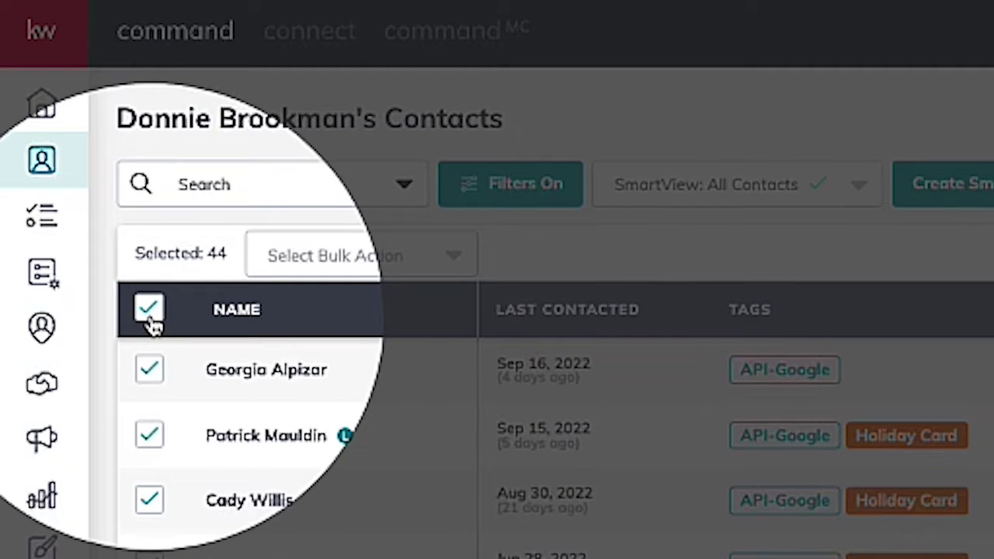
Start adding tags in bulk to the selected contacts and create a tag from the search text "New Tag".
left_click(359, 258)
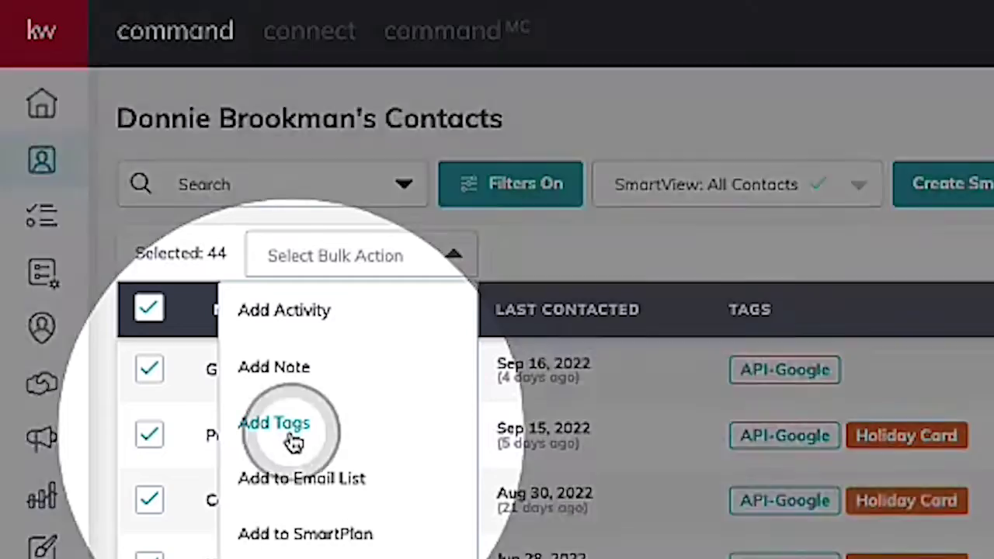
left_click(291, 439)
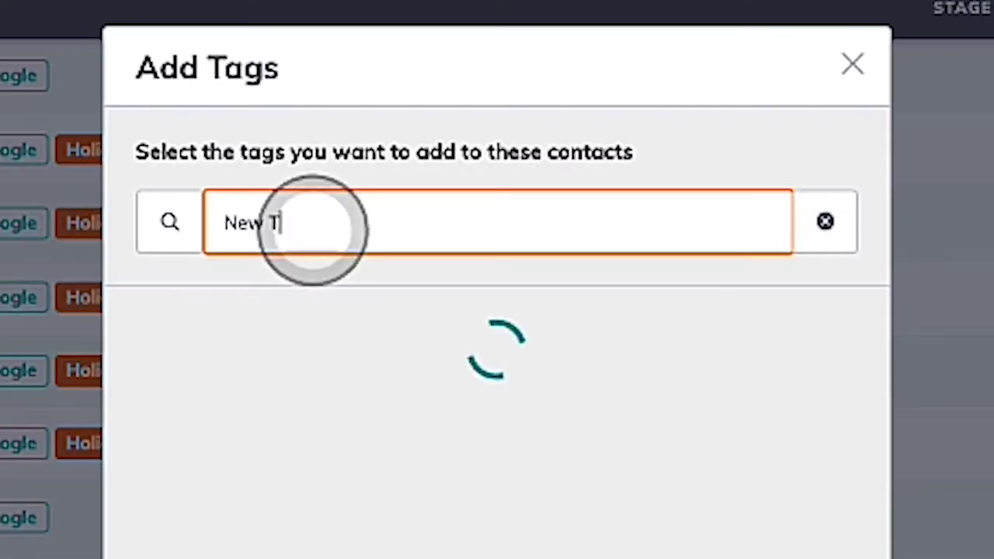
type("ag")
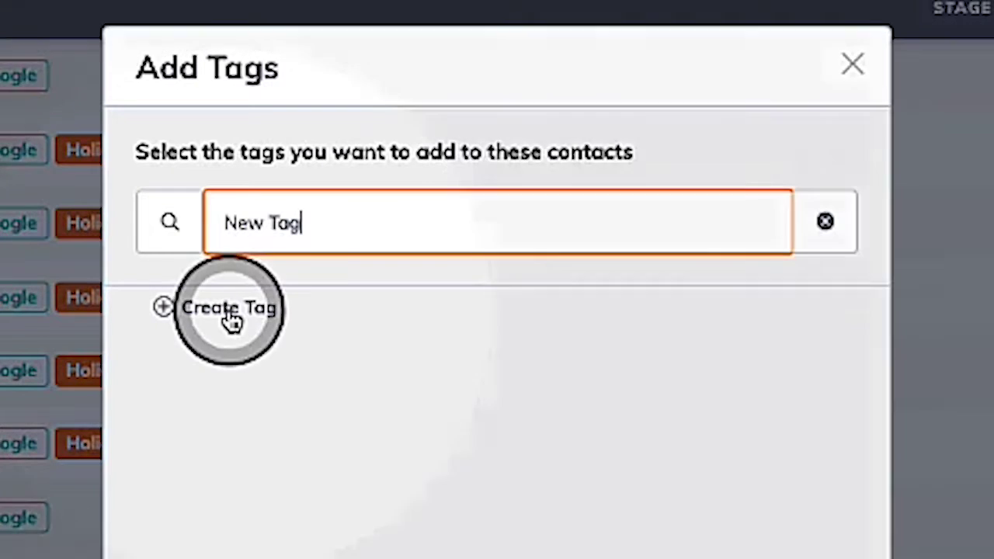
left_click(231, 321)
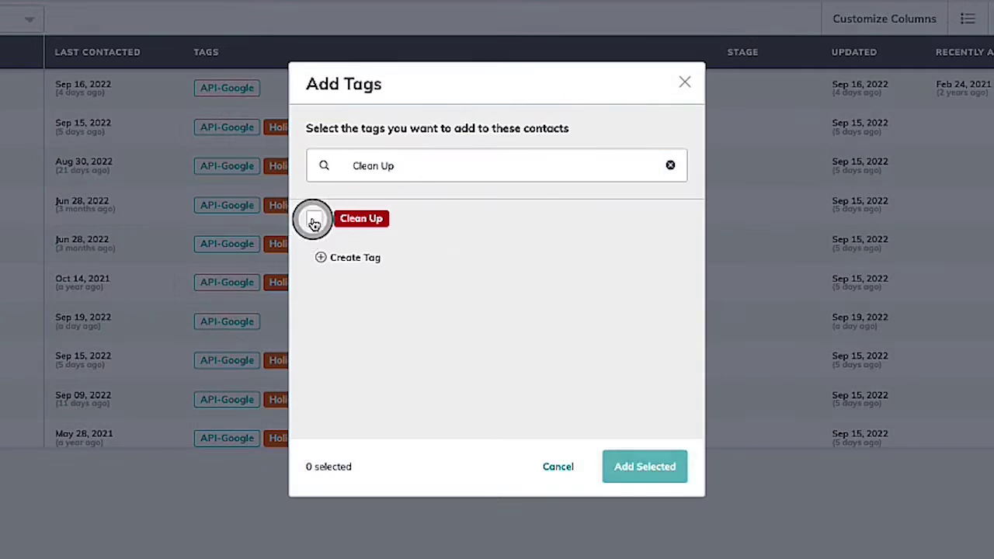
Add the Clean Up tag to the selected contacts and check the tags in the contact list.
left_click(314, 221)
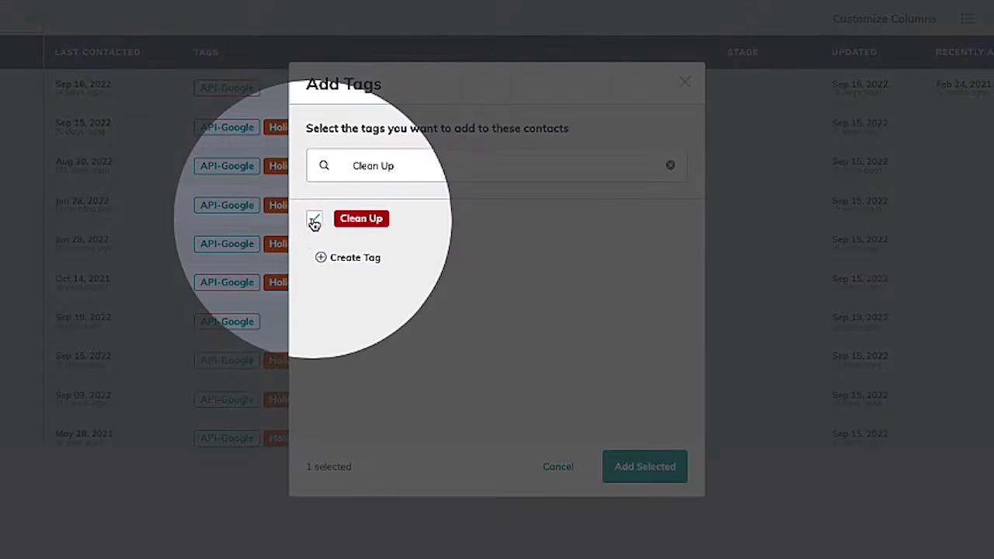
left_click(628, 470)
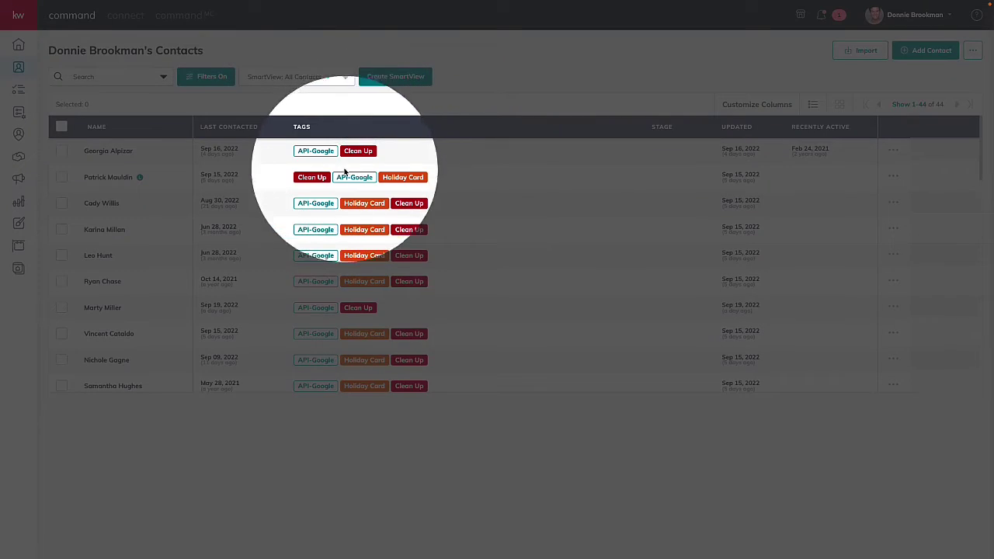
scroll(399, 335, "down", 10)
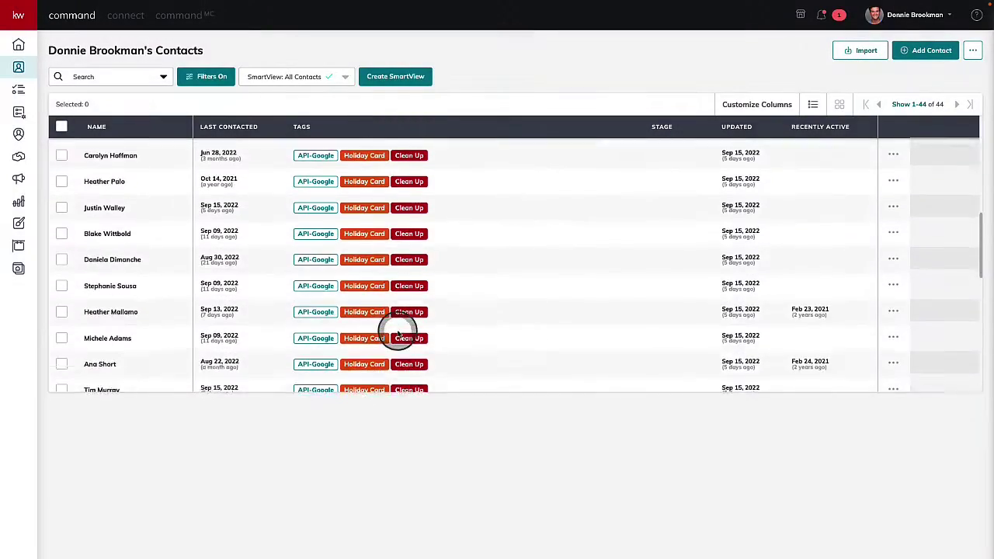
Search the SmartPlans library for "Clean" and add the Database Clean Up plan to the personal SmartPlans.
left_click(19, 112)
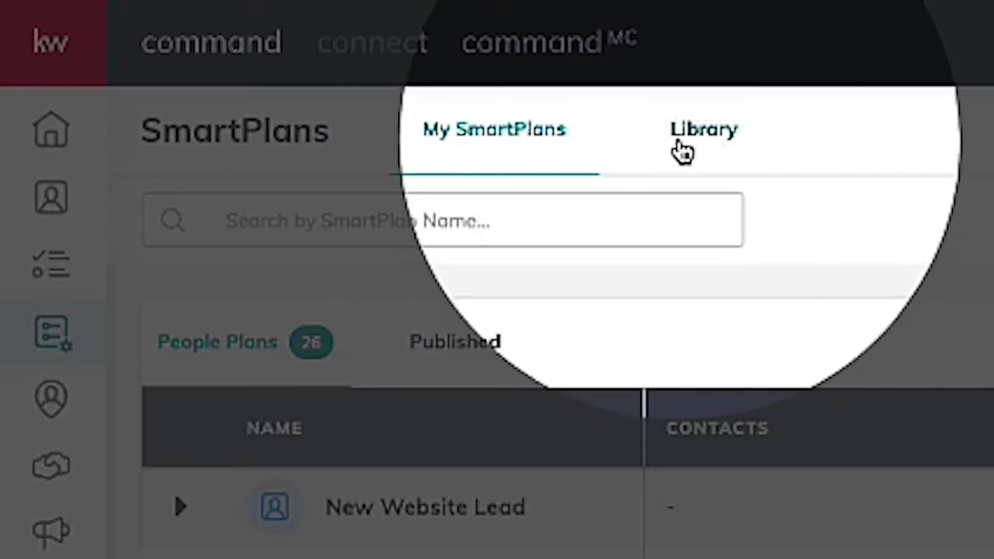
left_click(686, 150)
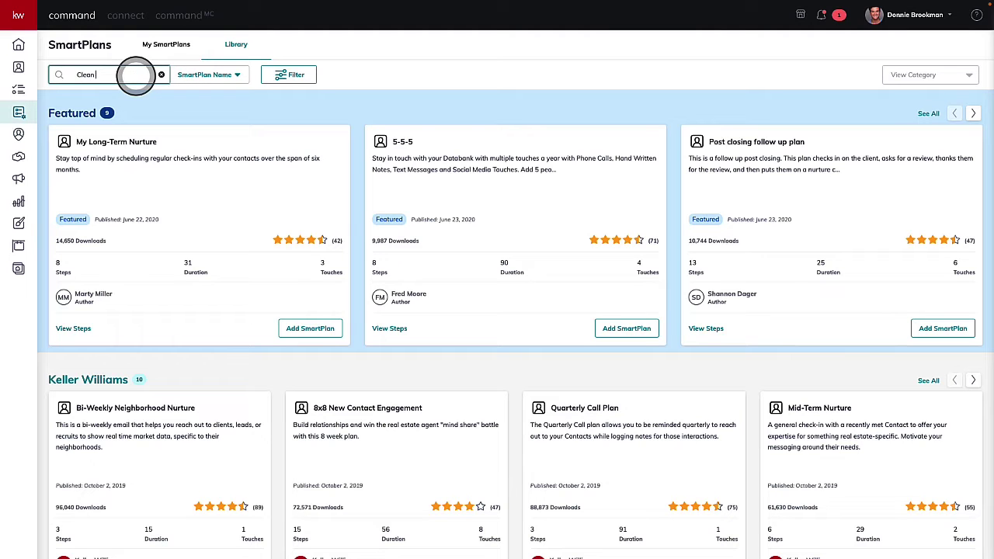
key("Return")
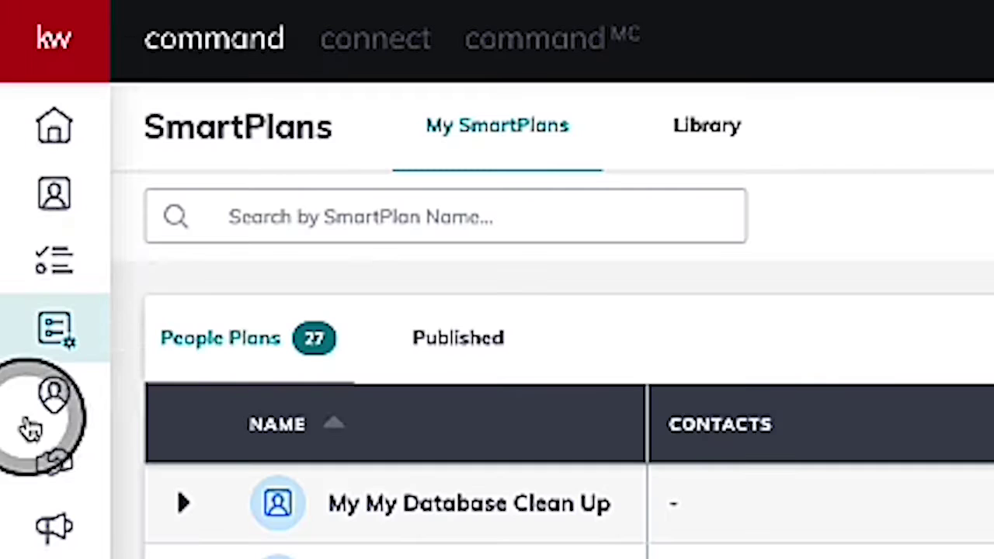
Return to the contacts and filter them by the Clean Up tag.
left_click(53, 206)
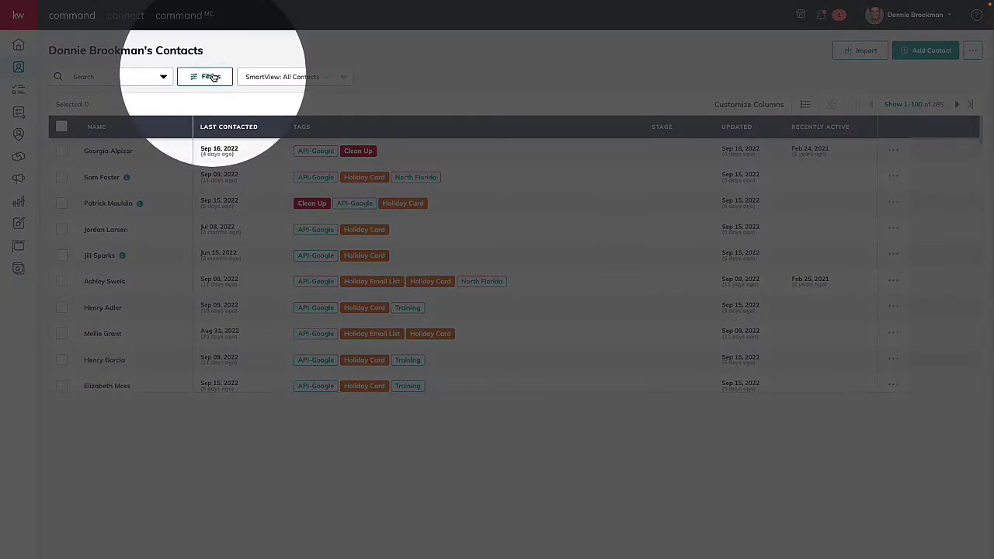
left_click(209, 77)
left_click(739, 96)
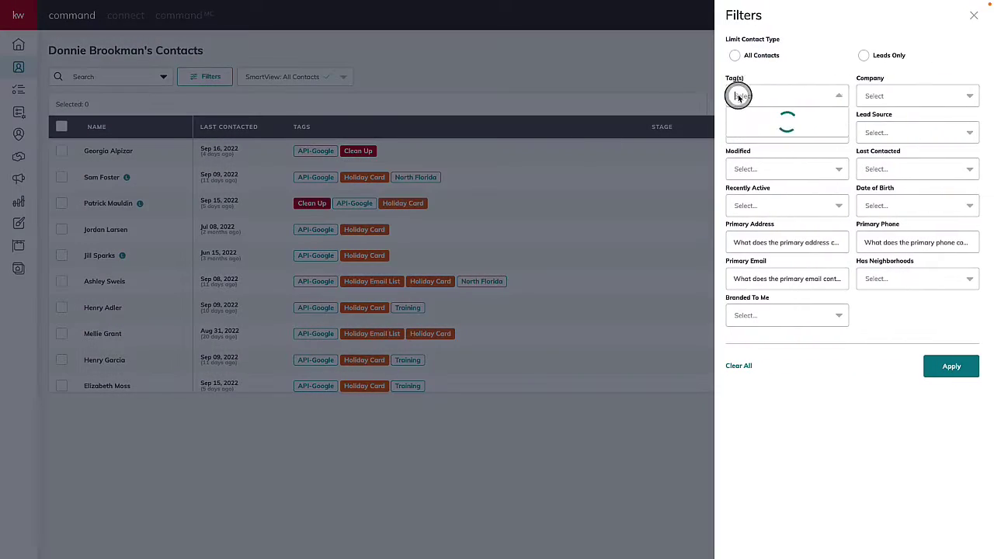
type("Clean")
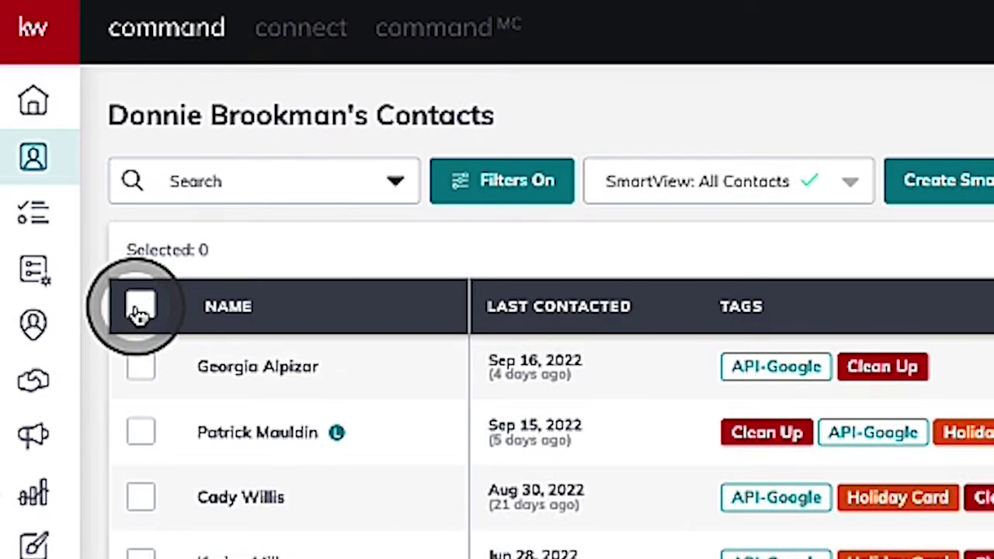
Select all the filtered contacts and add them in bulk to the My My Database Clean Up SmartPlan.
left_click(61, 127)
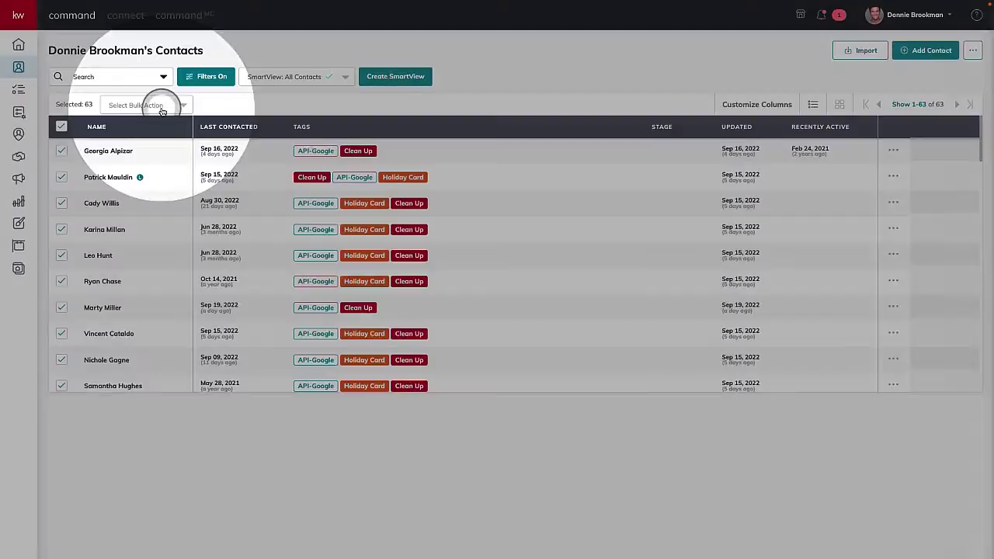
left_click(364, 262)
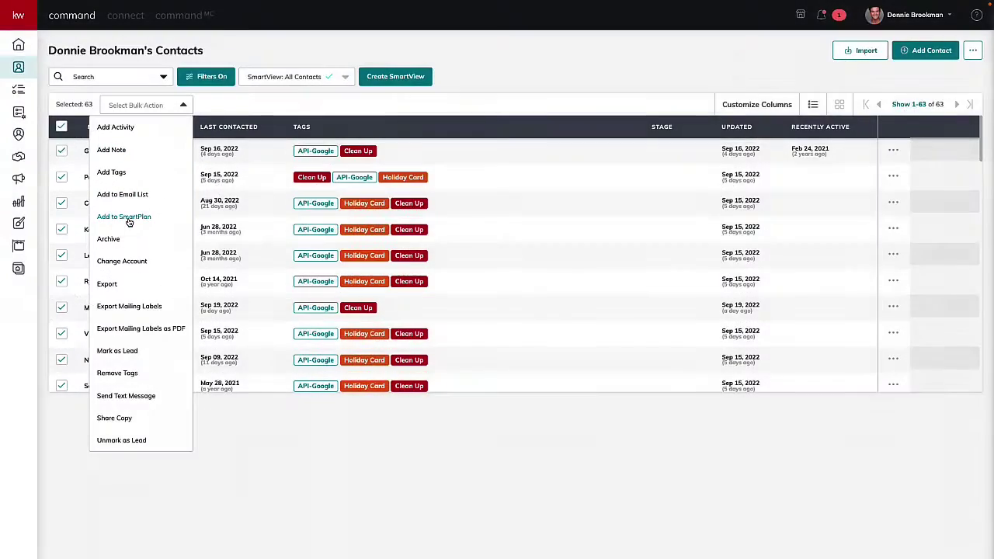
left_click(129, 220)
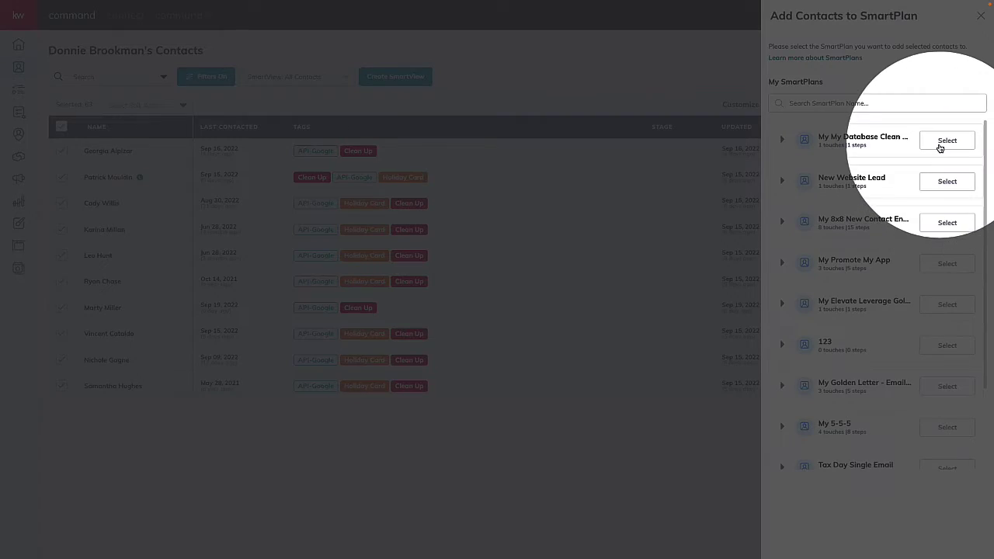
left_click(941, 145)
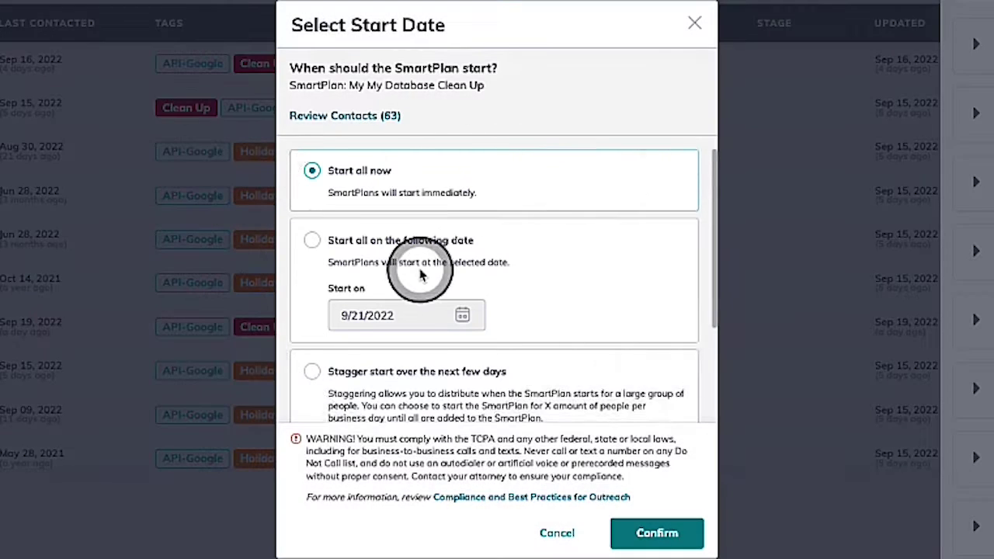
Stagger the SmartPlan start over the next few days with a maximum of 10 contacts per day, and confirm.
scroll(419, 272, "down", 3)
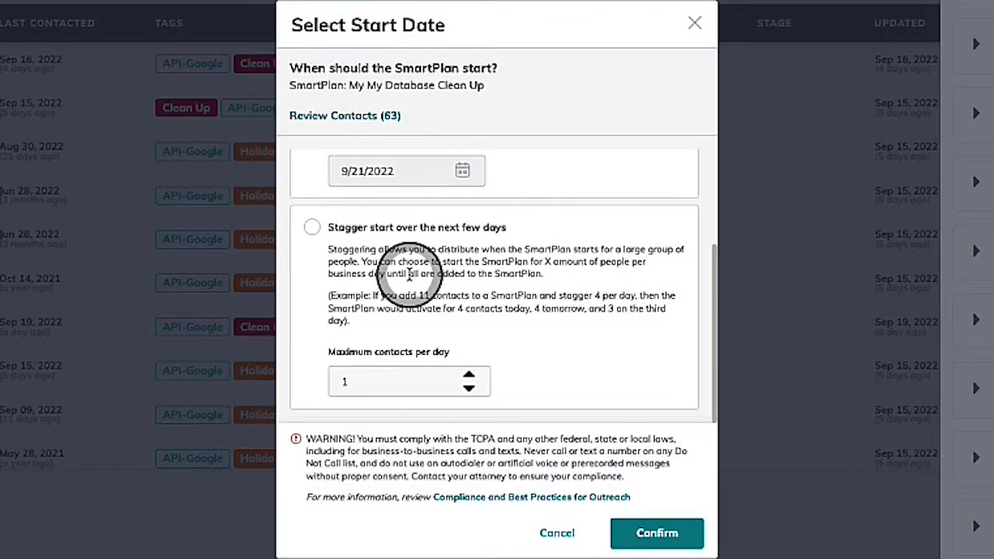
left_click(311, 227)
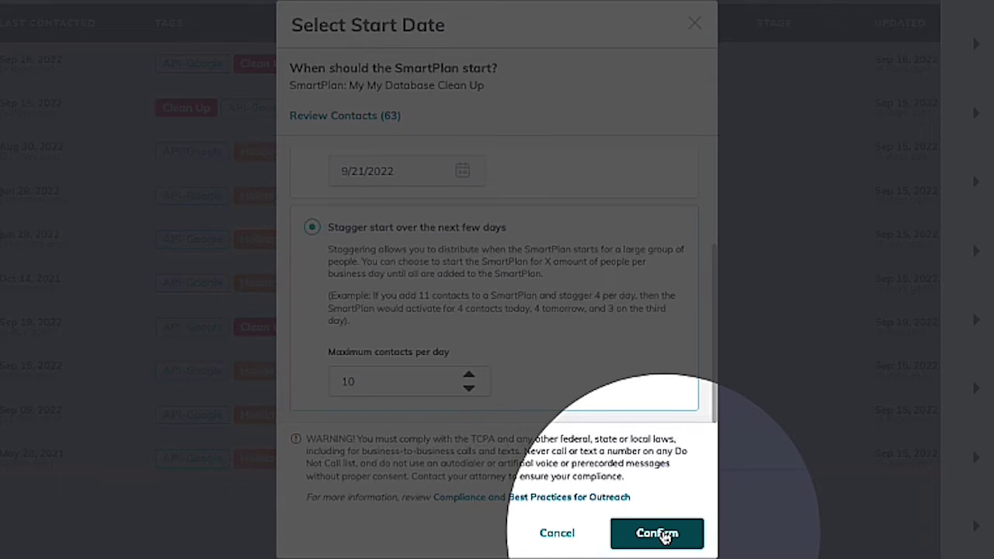
left_click(662, 534)
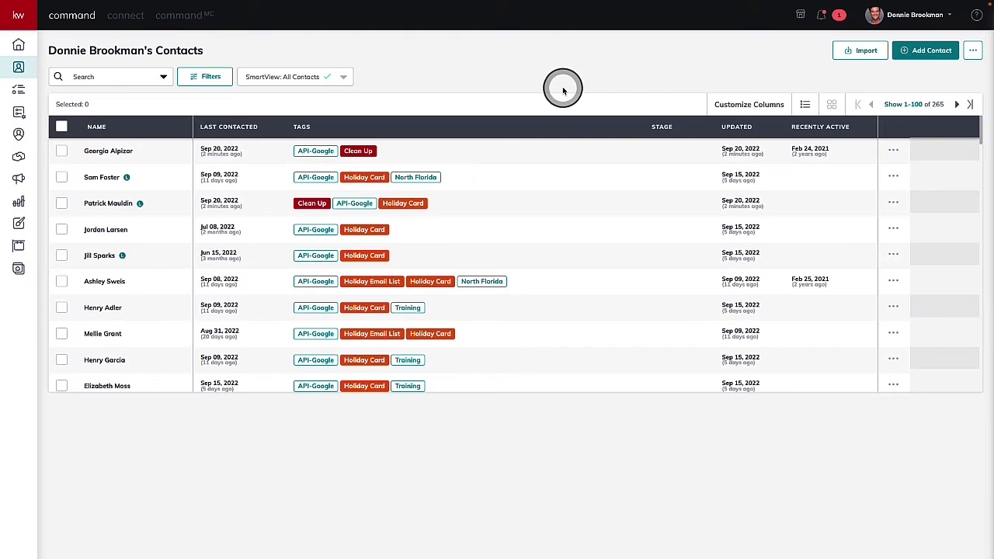